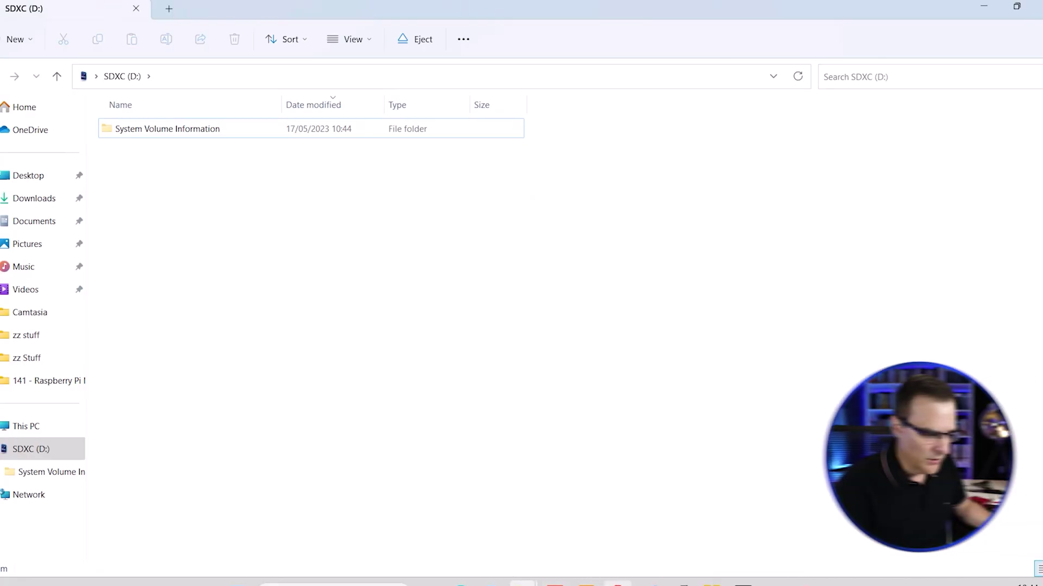
# Step: Switch from the nearly empty SDXC (D:) card view to the Raspberry Pi OS software page in the browser
pyautogui.click(617, 582)
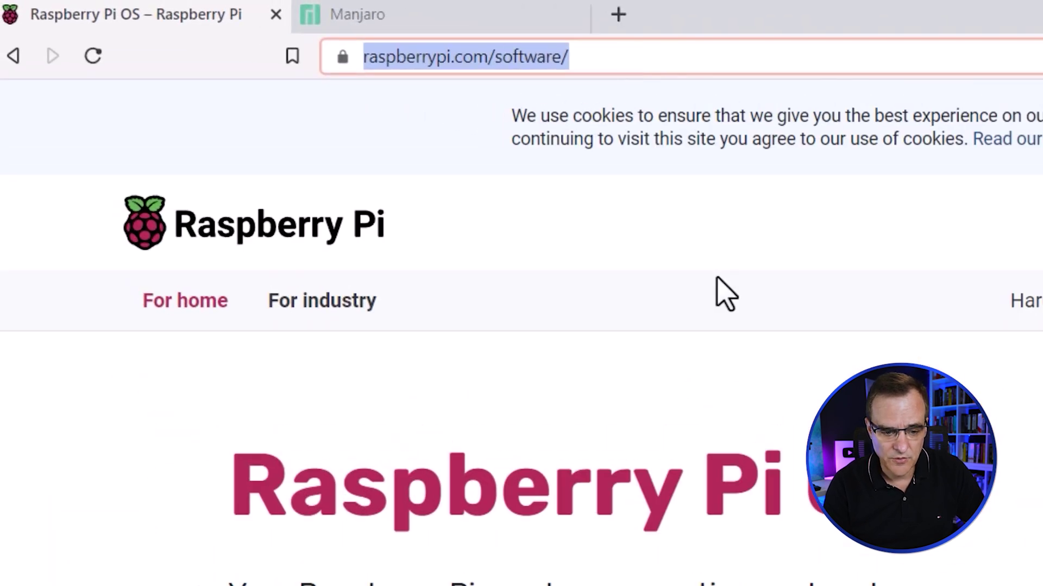
# Step: Download the Raspberry Pi Imager installer for Windows (imager_1.7.4 (2).exe) to Downloads
pyautogui.scroll(-5, 725, 293)
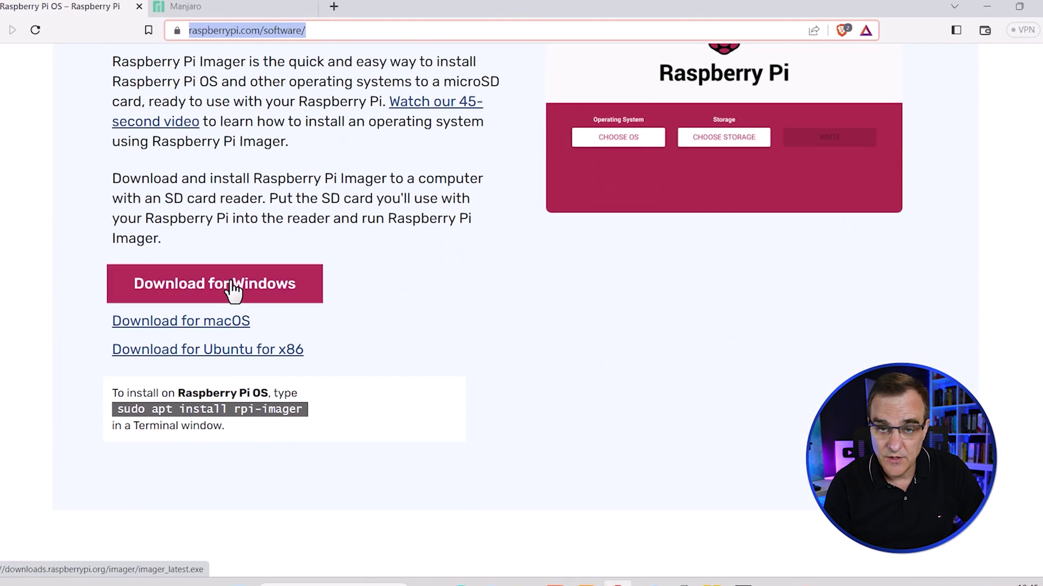
pyautogui.click(234, 291)
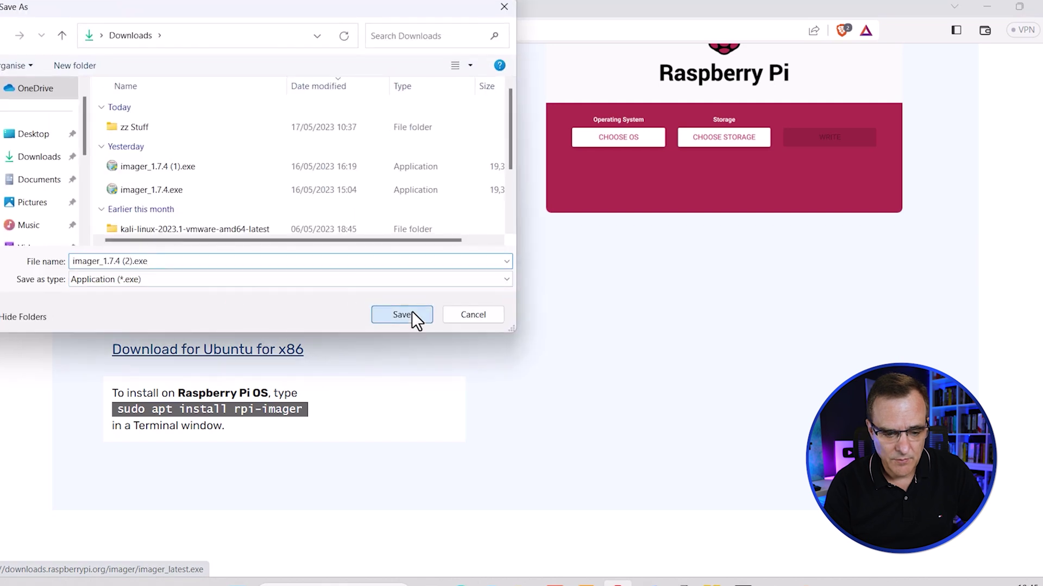
pyautogui.click(411, 311)
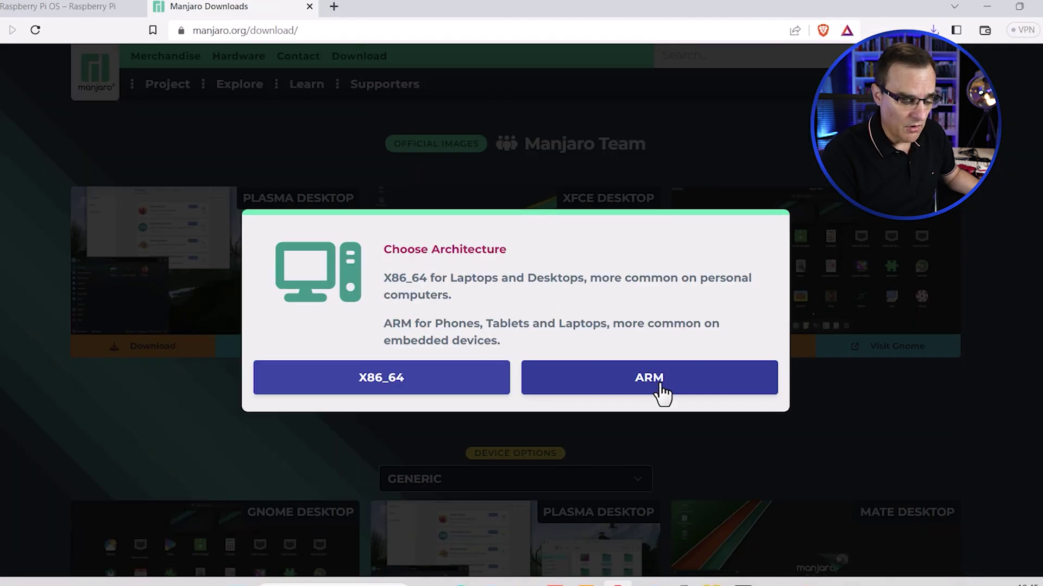
# Step: Download the Manjaro ARM MATE image for the Raspberry Pi 4B/400/3B+/3B/Zero 2
pyautogui.click(661, 388)
pyautogui.click(581, 223)
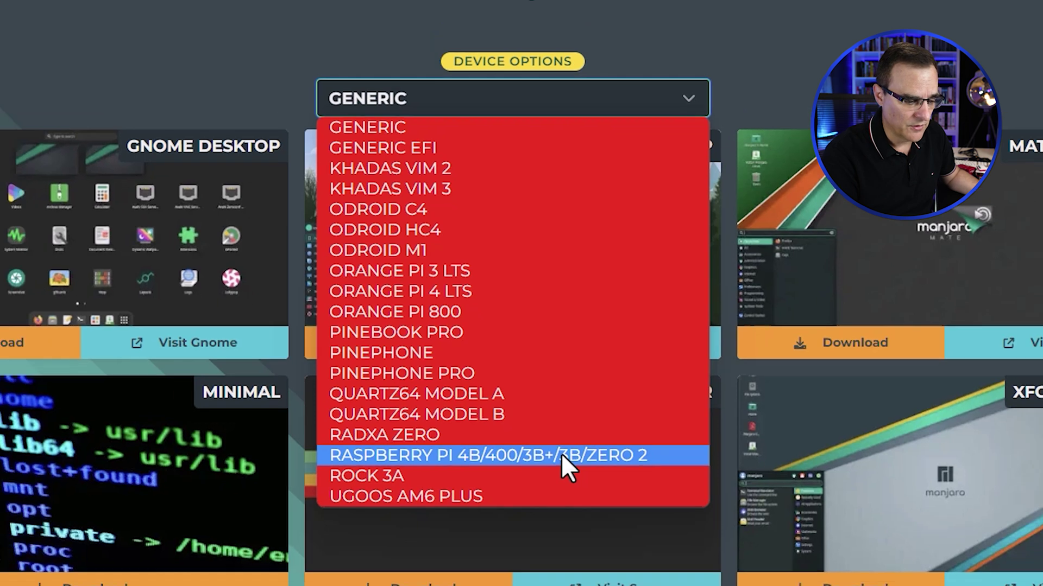
pyautogui.click(563, 451)
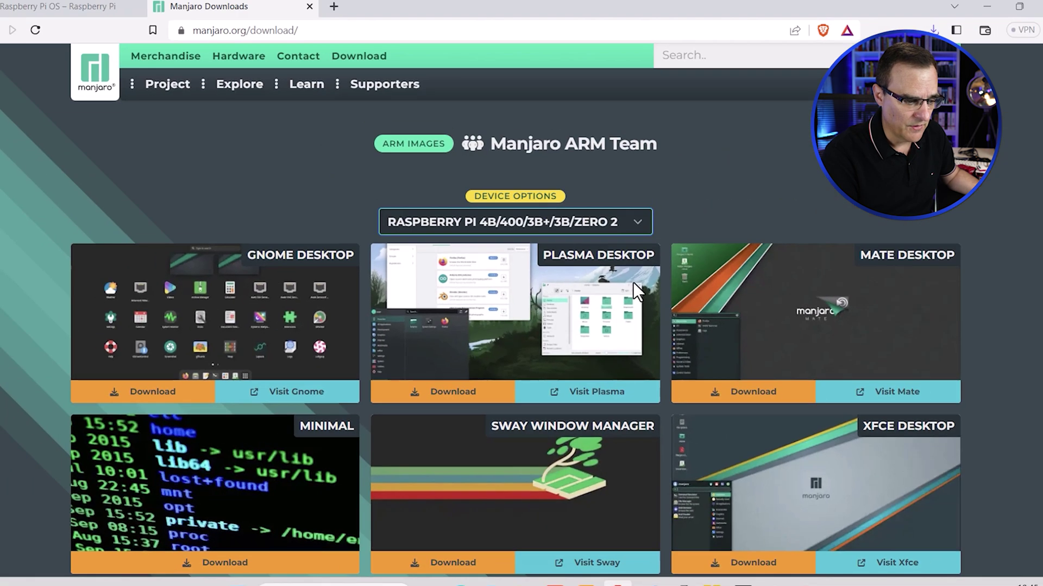
pyautogui.click(737, 396)
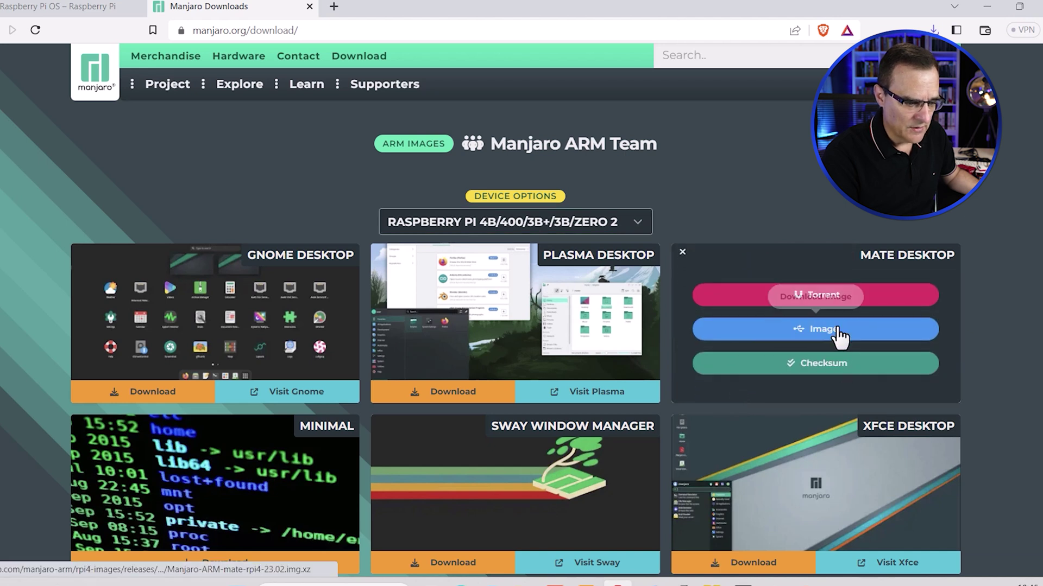
pyautogui.click(419, 314)
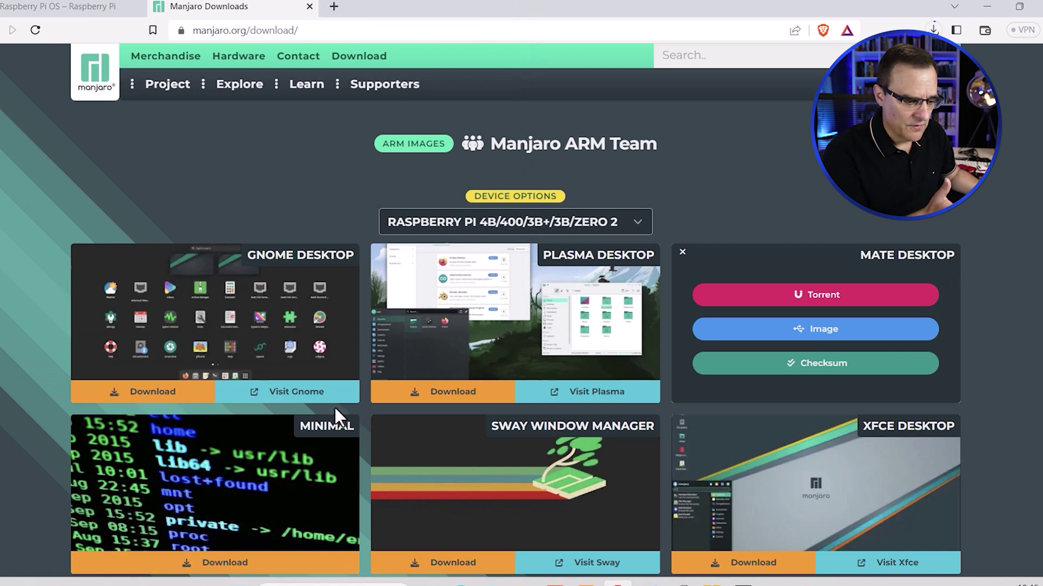
pyautogui.scroll(-1, 360, 415)
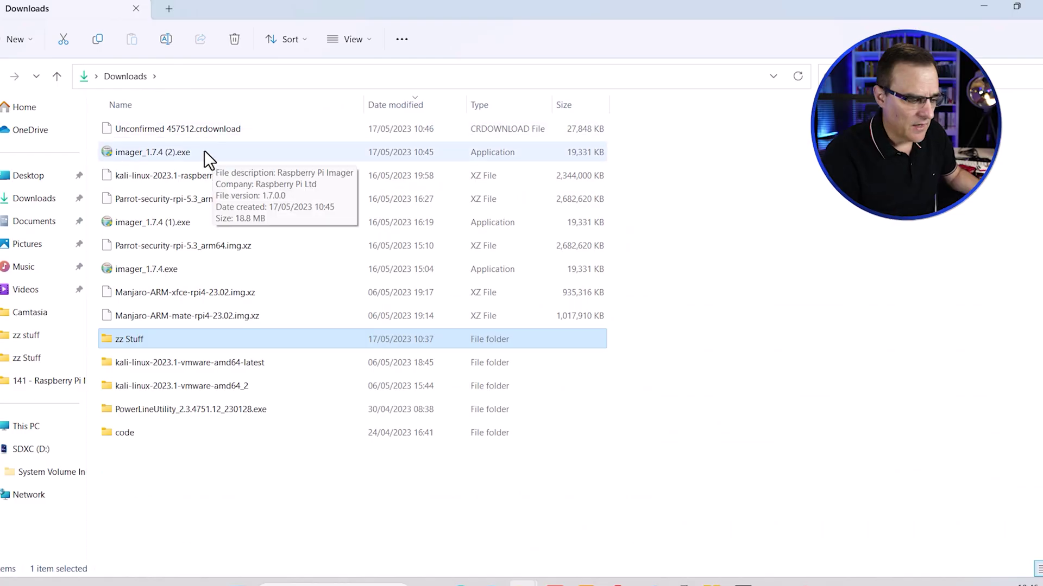
# Step: Install Raspberry Pi Imager v1.7.4 from imager_1.7.4 (2).exe and launch it on finish
pyautogui.click(204, 152)
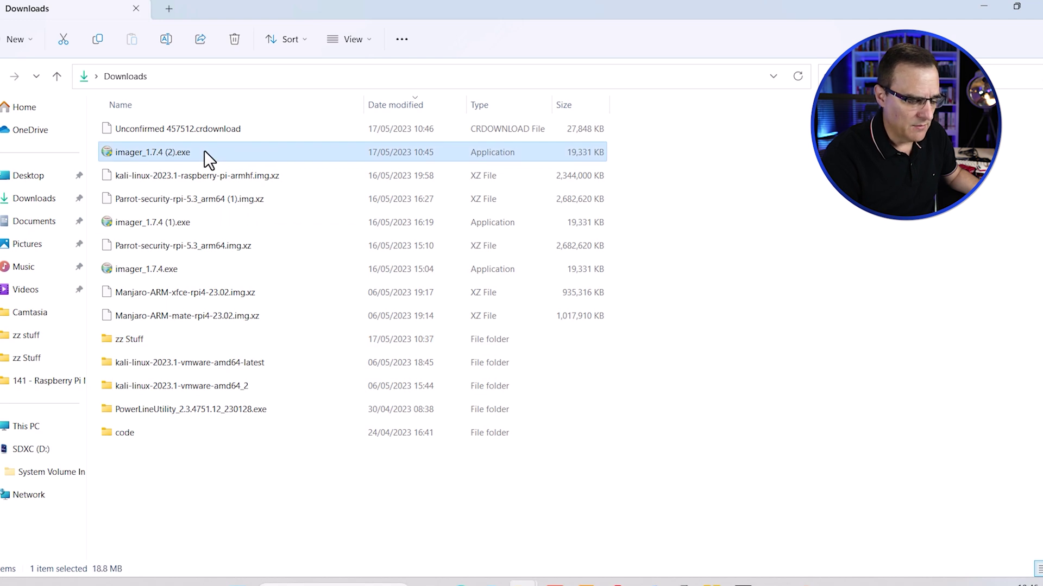
pyautogui.doubleClick(204, 152)
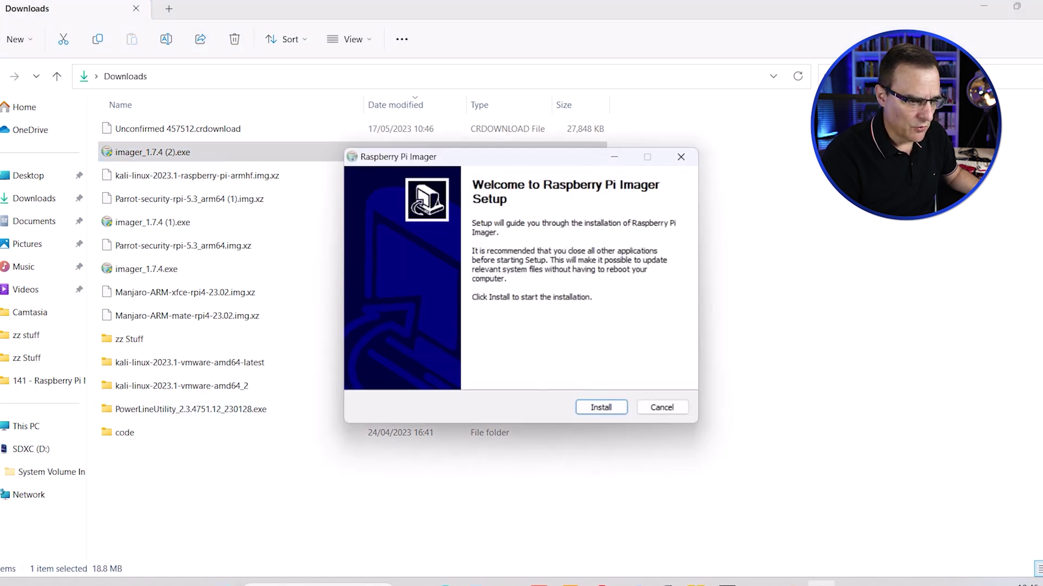
pyautogui.click(979, 8)
pyautogui.click(602, 411)
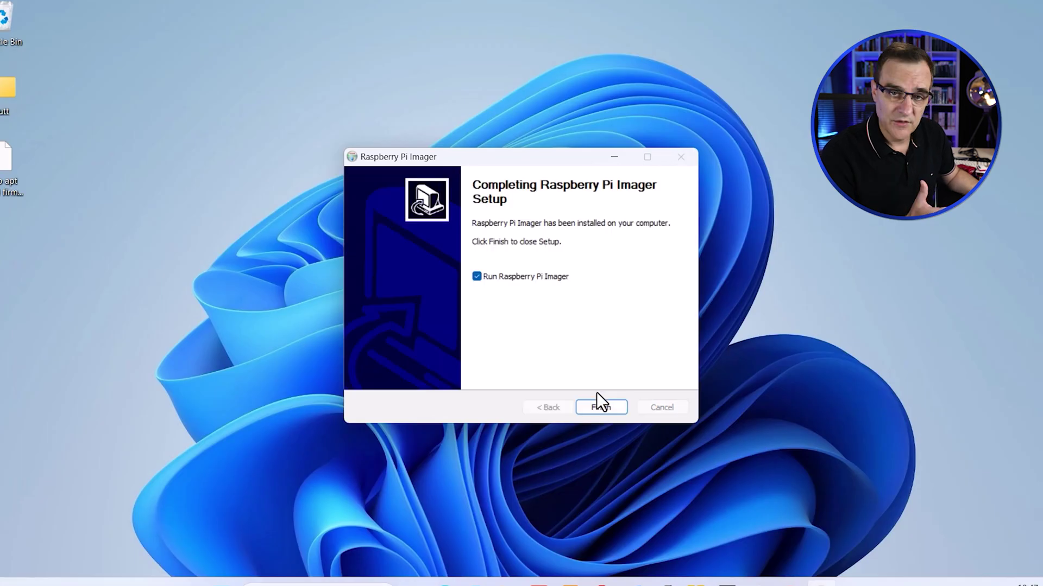
pyautogui.click(611, 409)
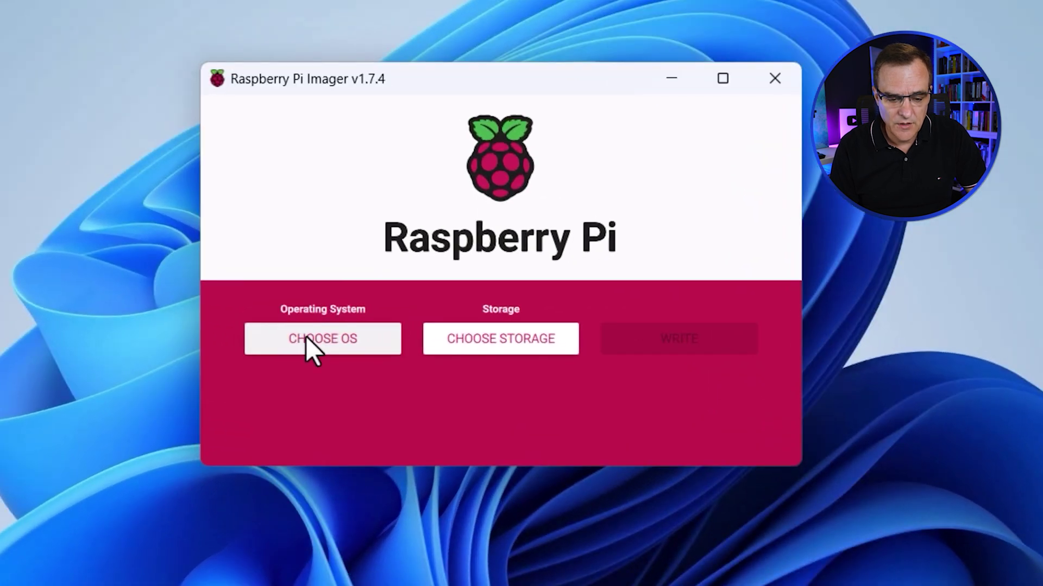
# Step: Select the custom image Manjaro-ARM-mate-rpi4-23.02 (1).img.xz as the OS and the SDXC Card as storage
pyautogui.click(306, 339)
pyautogui.scroll(-5, 445, 298)
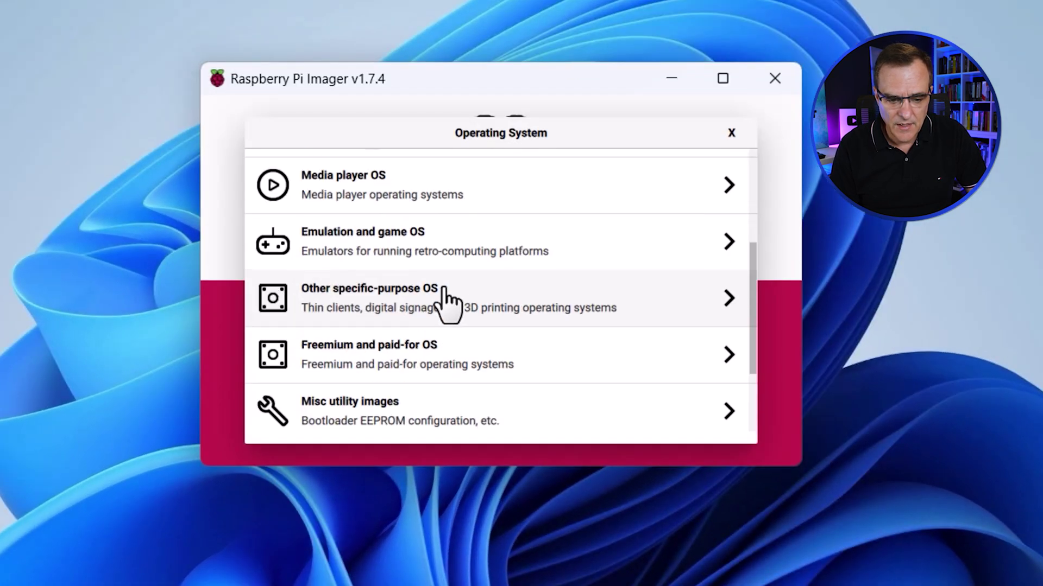
pyautogui.click(385, 393)
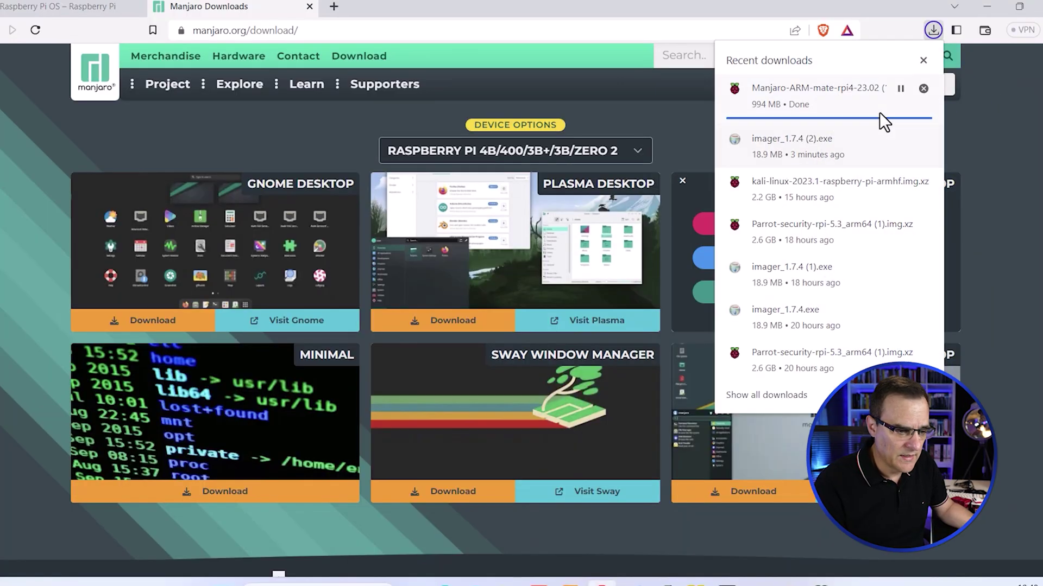
pyautogui.click(507, 583)
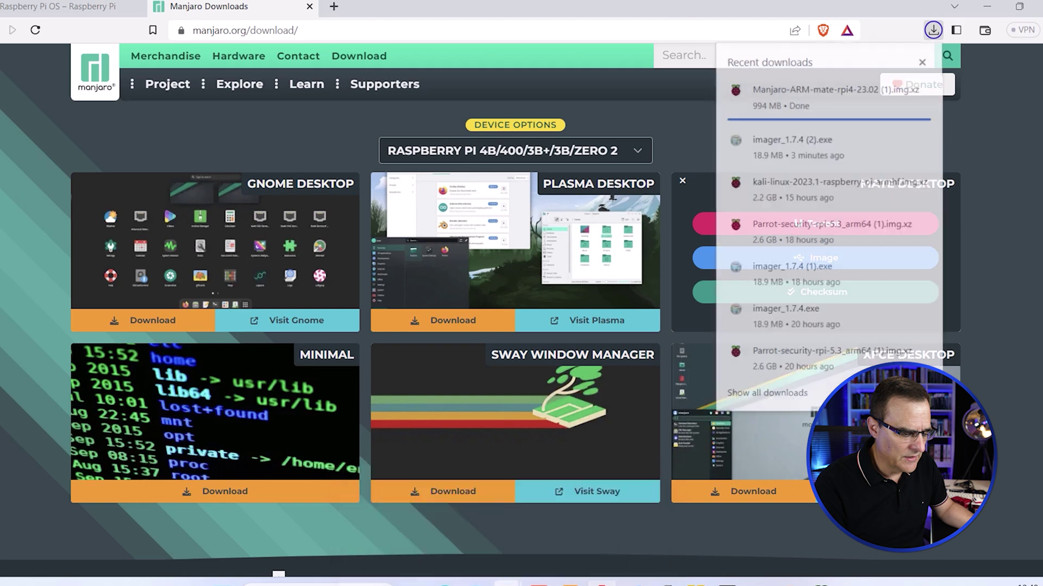
pyautogui.click(392, 512)
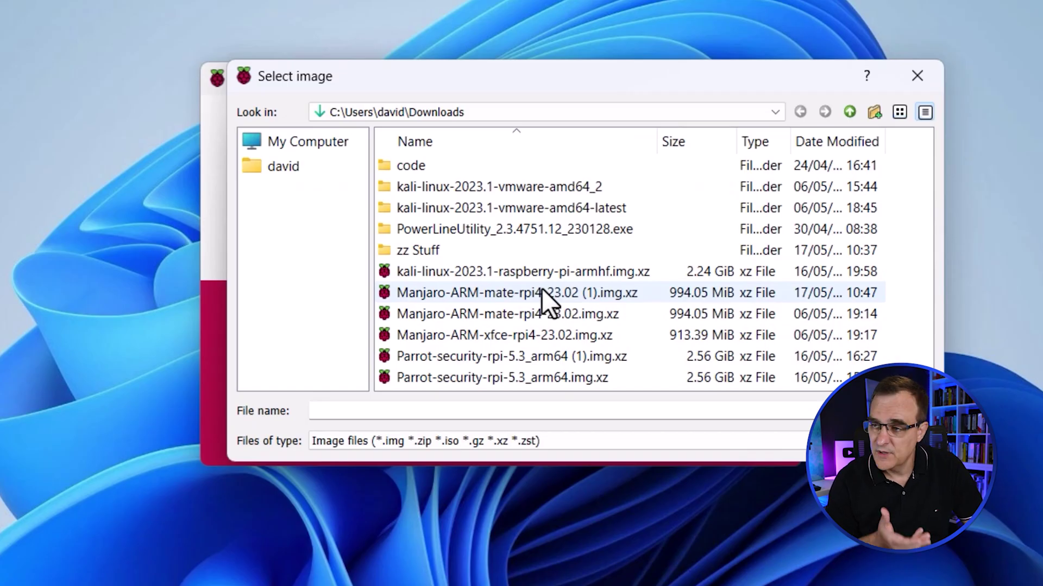
pyautogui.click(542, 288)
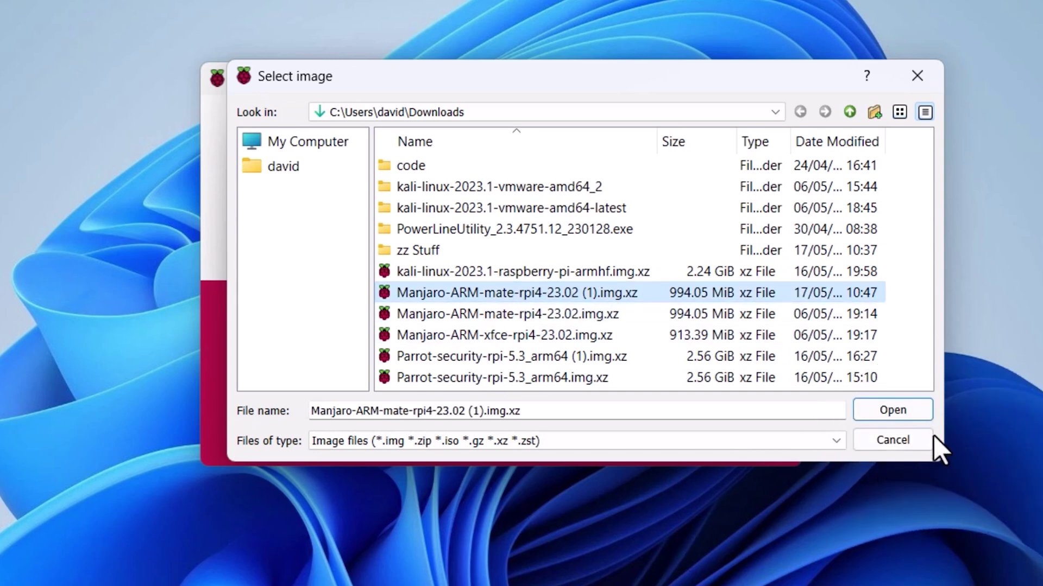
pyautogui.click(910, 410)
pyautogui.click(614, 343)
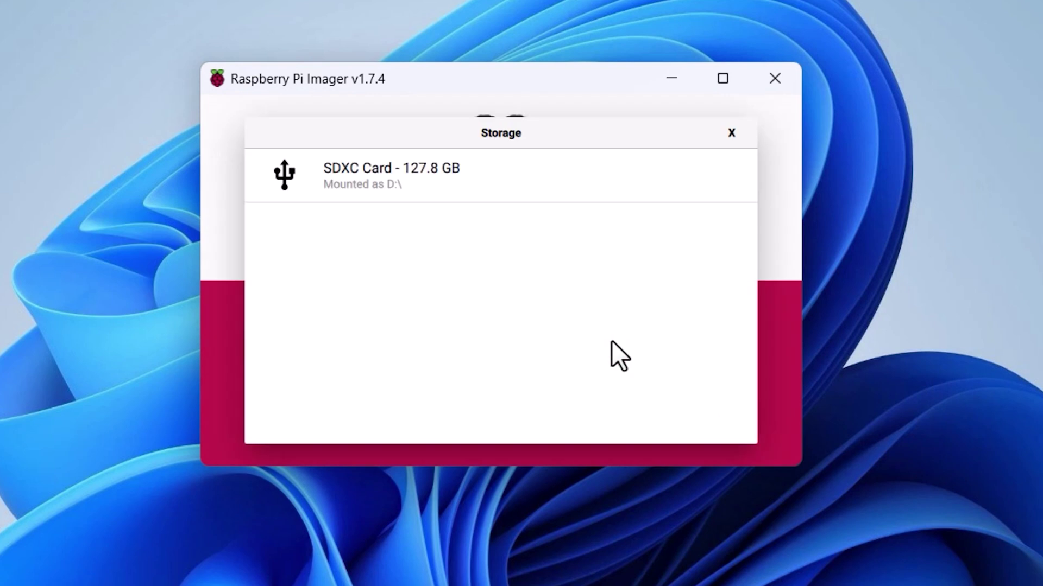
pyautogui.click(409, 187)
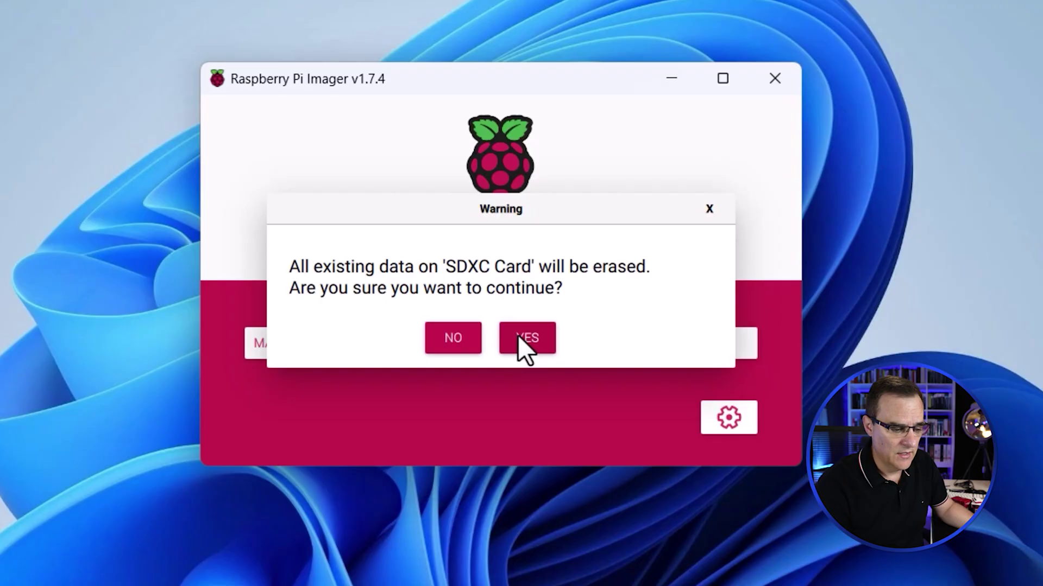
# Step: Confirm the erase, write the Manjaro image to the SDXC card, then close the imager
pyautogui.click(517, 335)
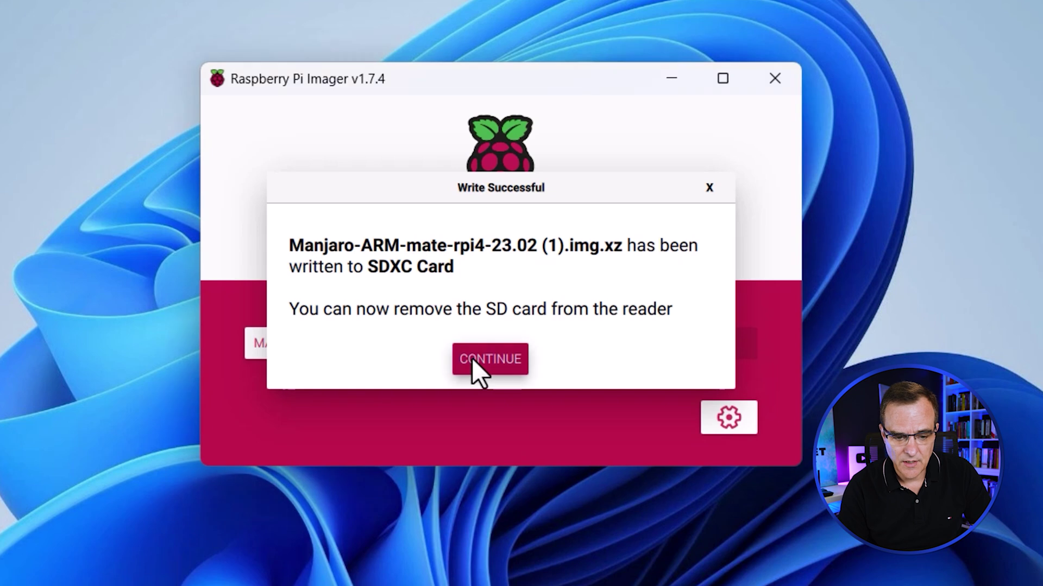
pyautogui.click(471, 357)
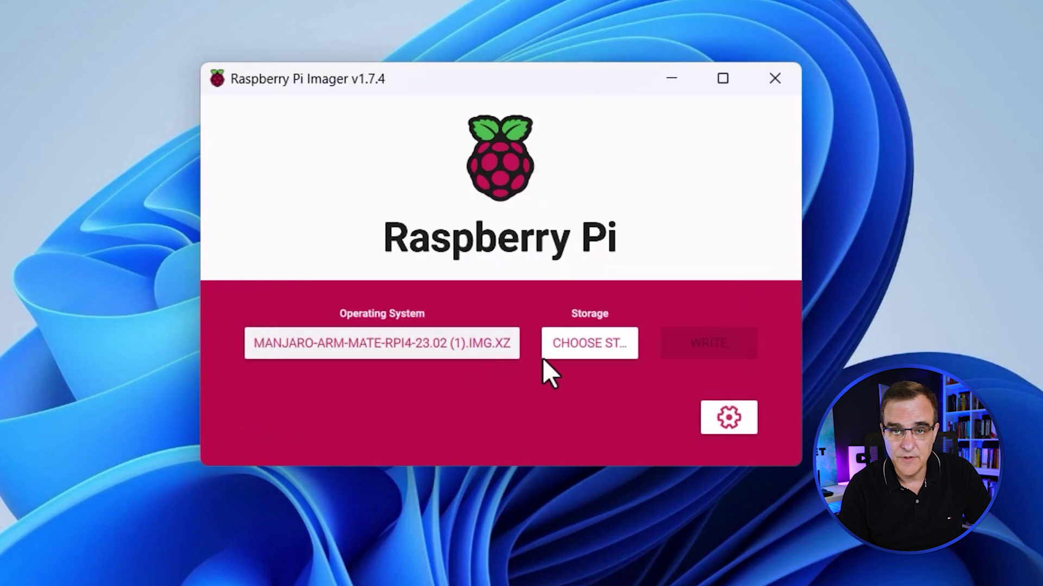
pyautogui.click(780, 76)
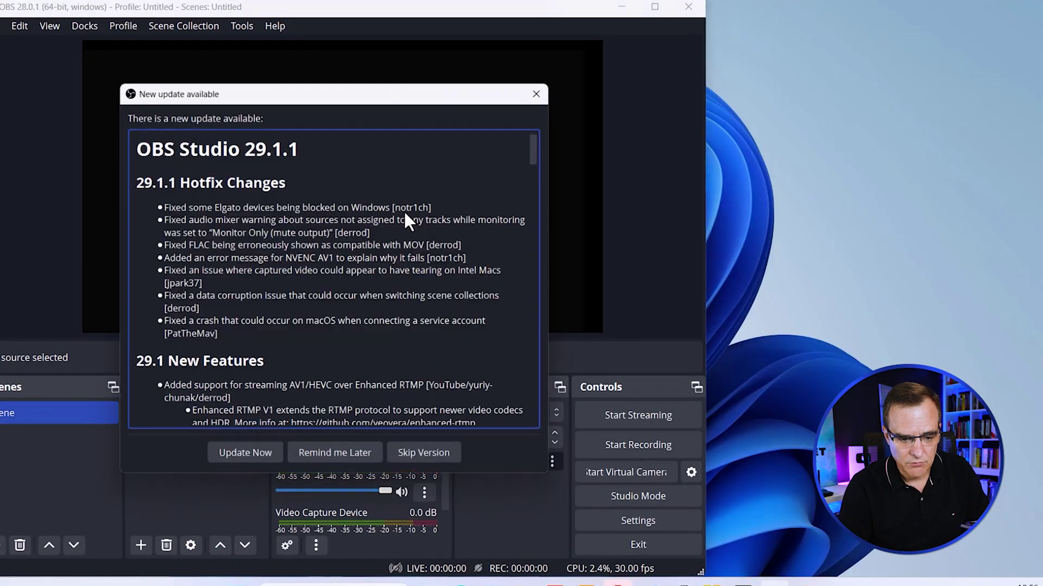
# Step: Postpone the OBS update, maximize OBS, and select the Video Capture Device source
pyautogui.click(333, 452)
pyautogui.click(657, 7)
pyautogui.click(617, 106)
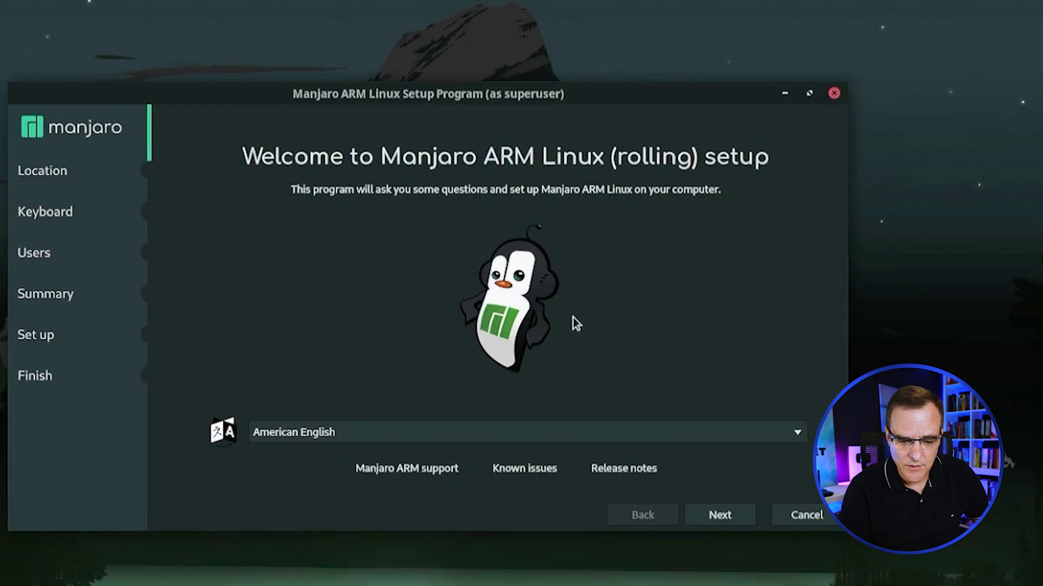
# Step: Accept the America/New_York time zone and the English (US) keyboard layout
pyautogui.click(706, 519)
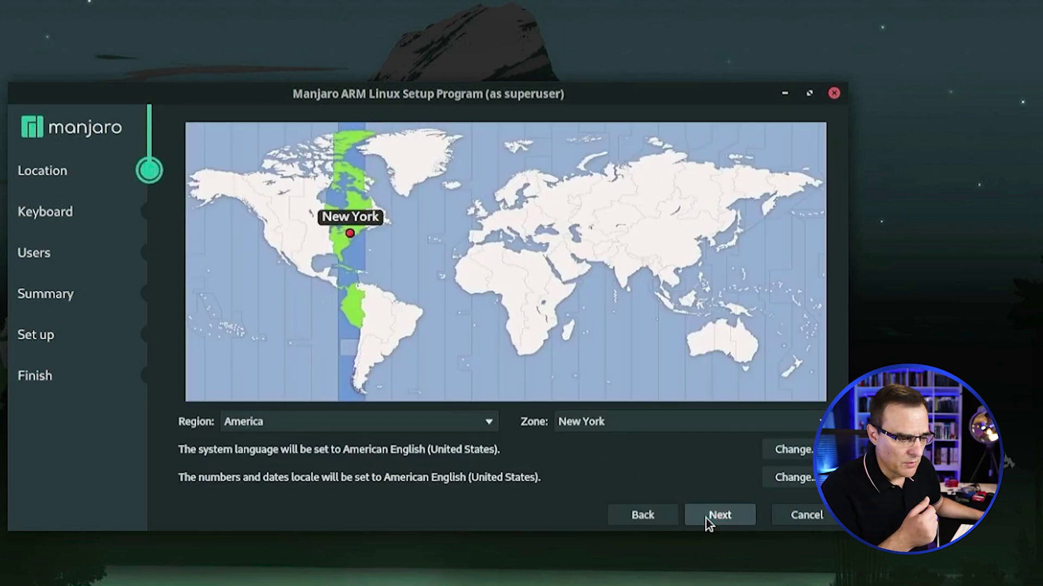
pyautogui.click(706, 519)
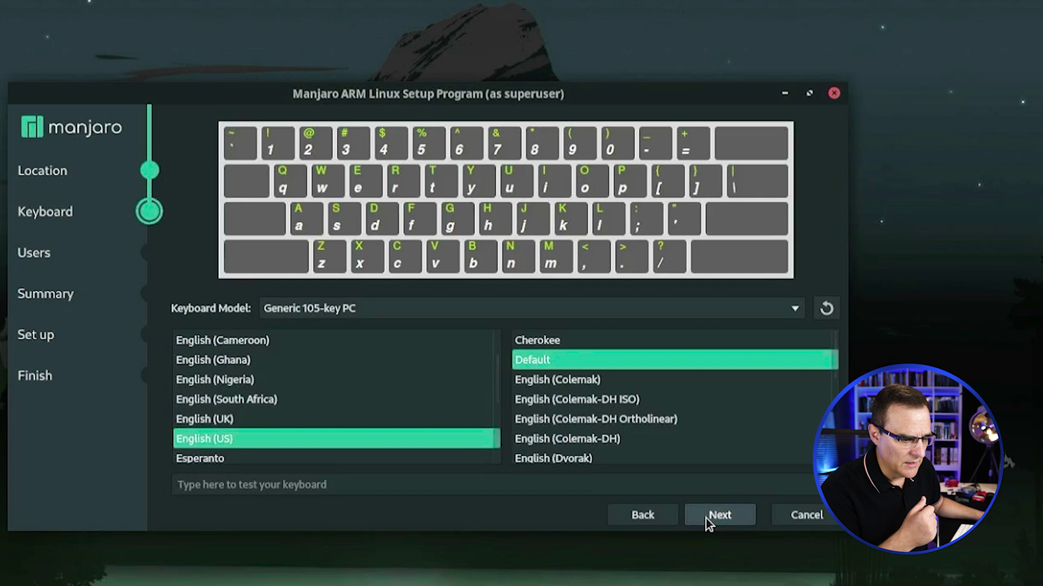
pyautogui.scroll(1, 671, 403)
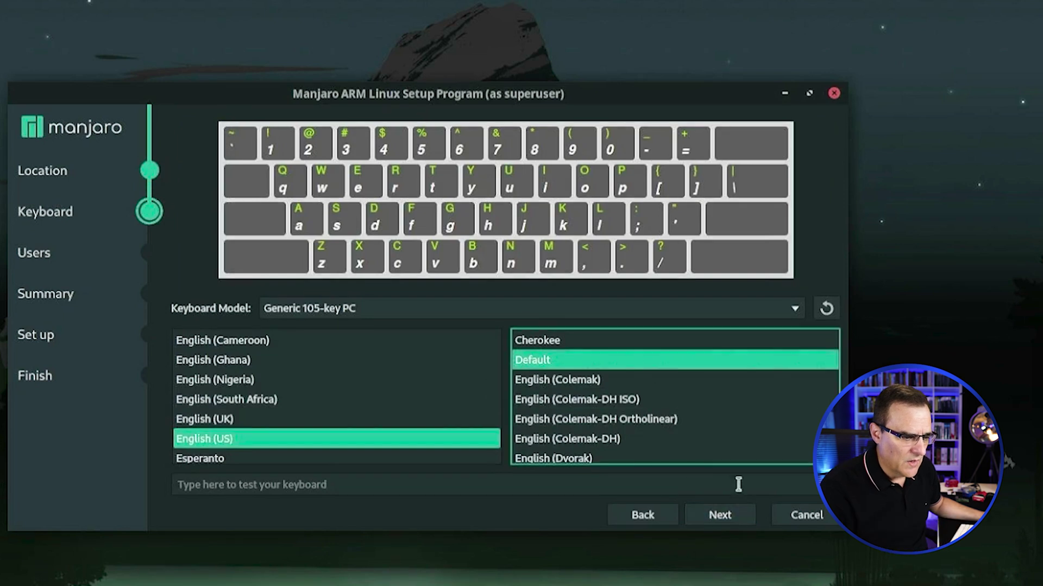
pyautogui.click(728, 517)
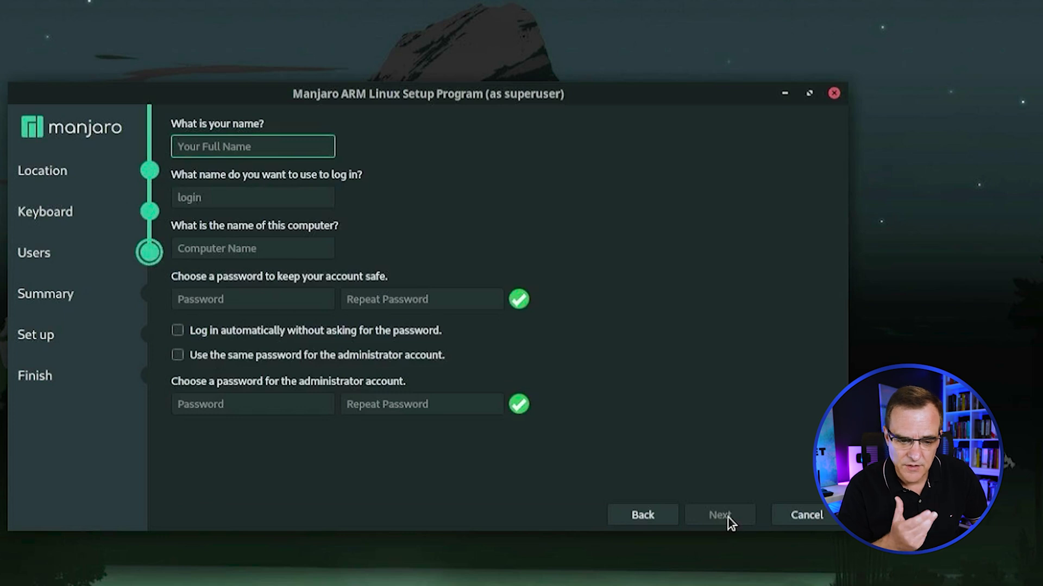
# Step: Enter the user's name and password, enable auto-login, and reuse the password for the administrator account
pyautogui.write('david')
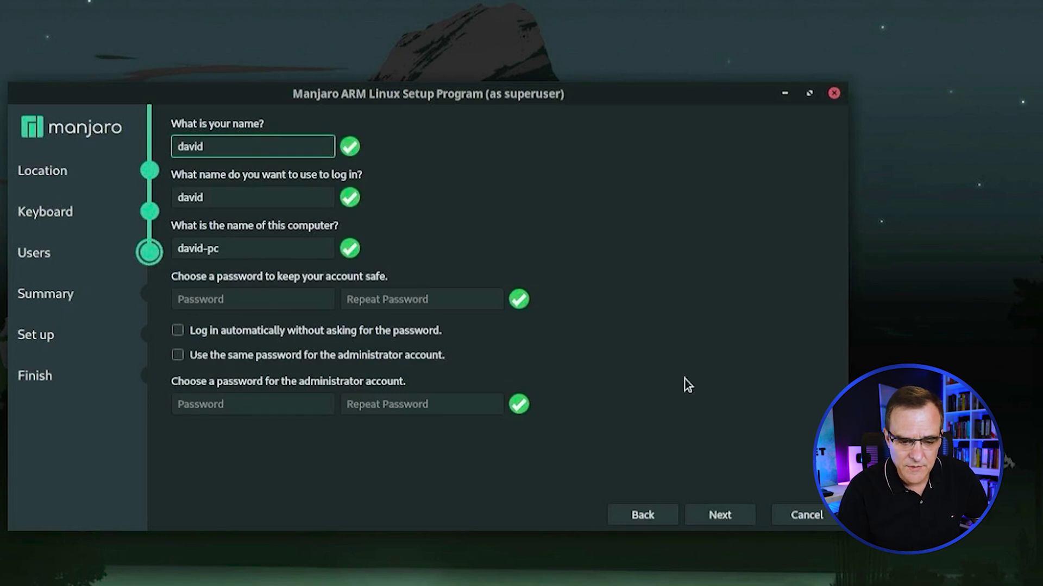
pyautogui.click(234, 303)
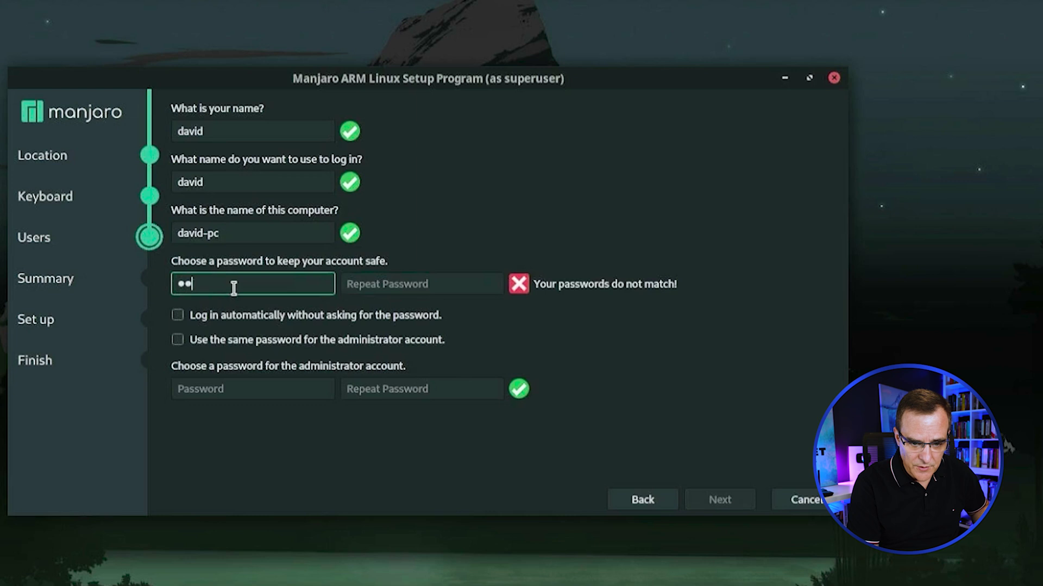
pyautogui.click(374, 287)
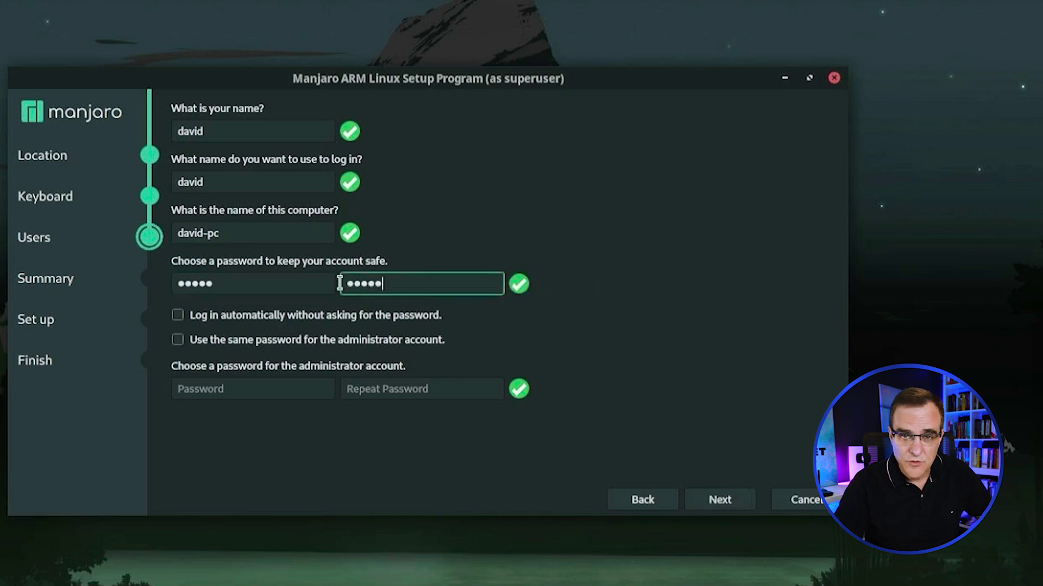
pyautogui.click(232, 310)
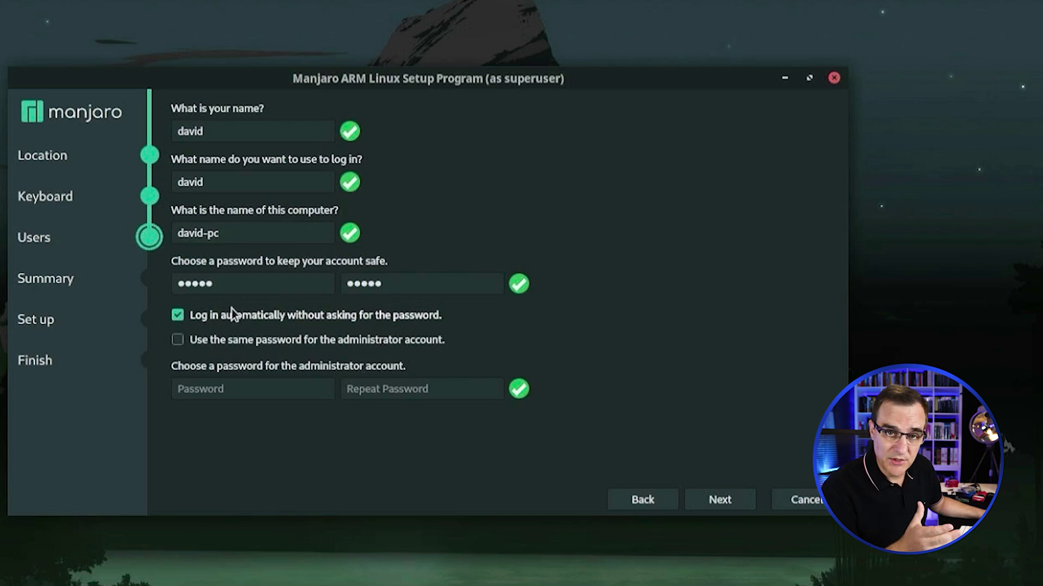
pyautogui.click(209, 345)
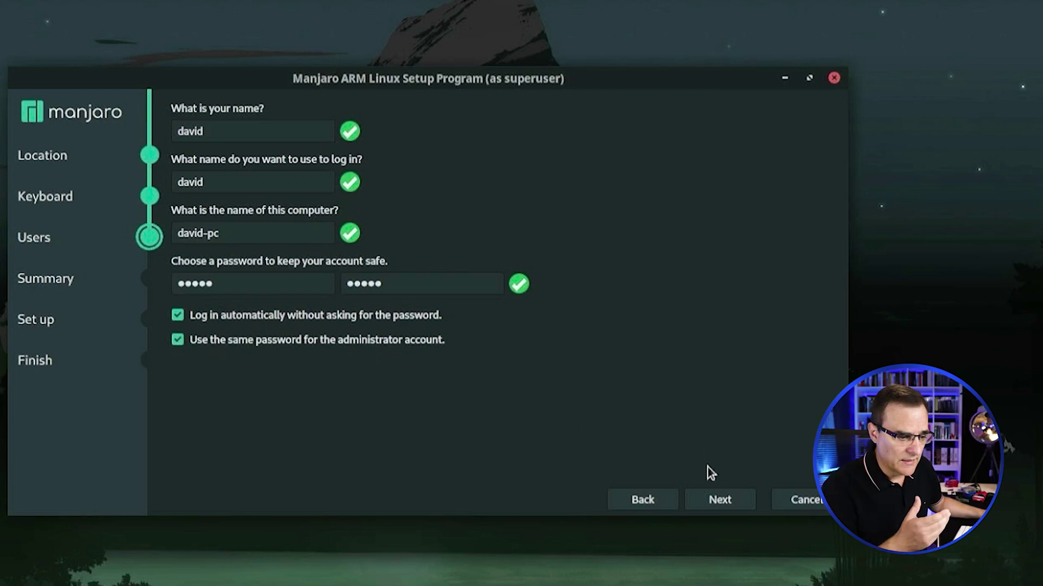
pyautogui.click(712, 506)
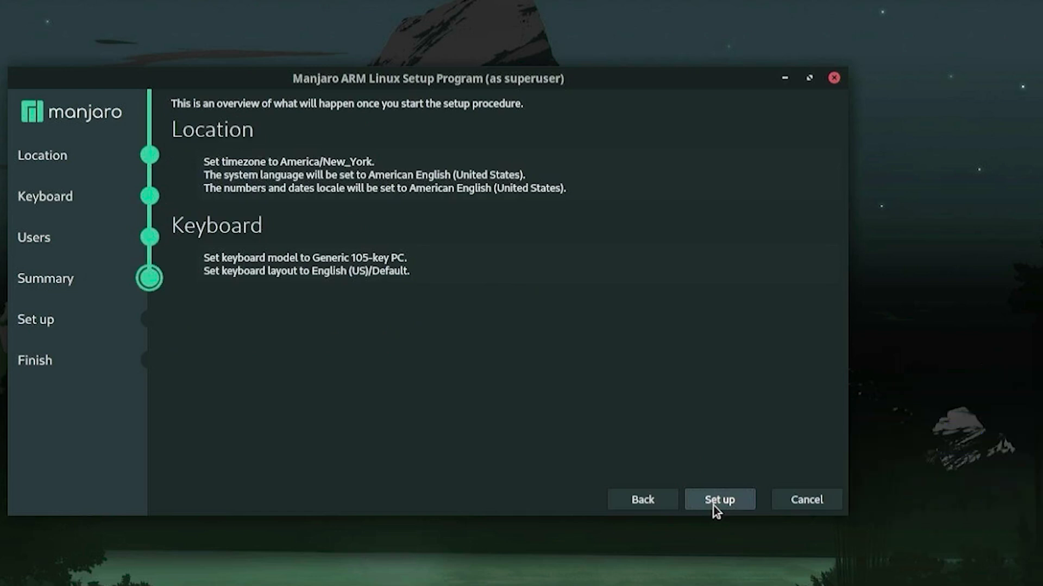
# Step: Start setup from the Summary page and let it finish to the MATE desktop
pyautogui.click(712, 499)
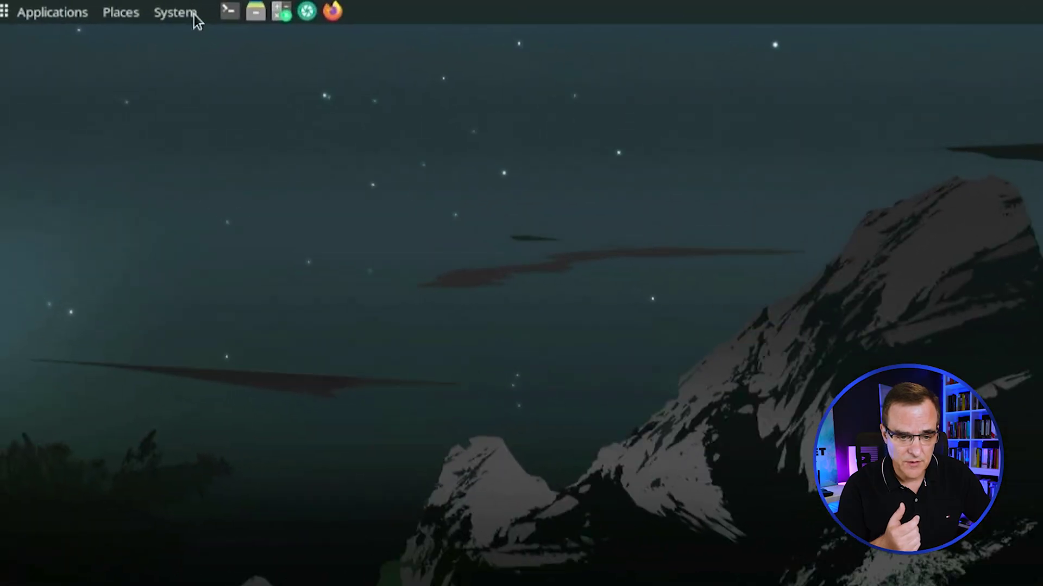
# Step: Apply the Firefox, mpv, NetworkManager and Viewnior updates in Add/Remove Software, authenticating with the admin password
pyautogui.click(91, 7)
pyautogui.moveTo(269, 80)
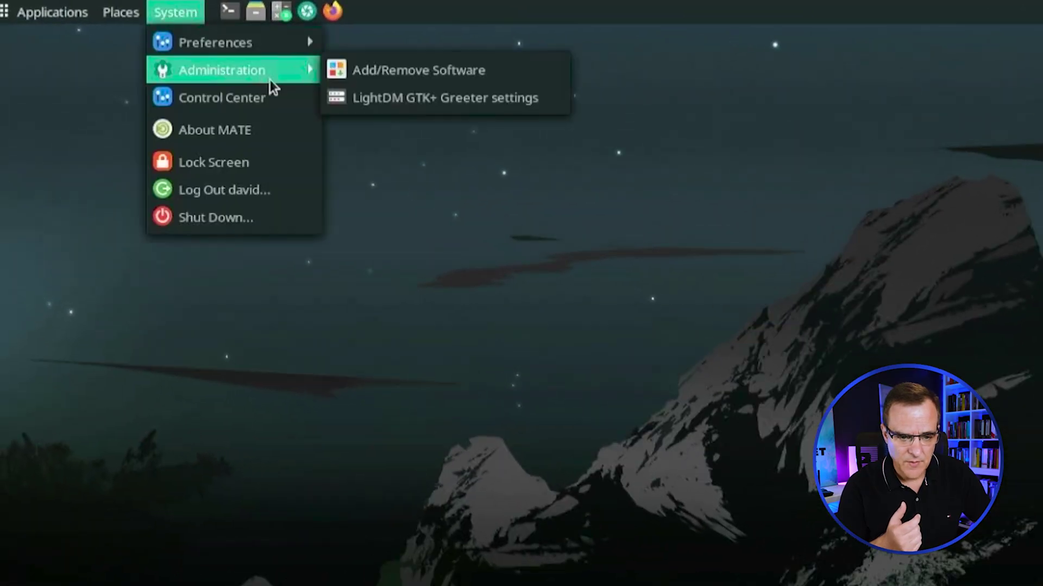
pyautogui.click(383, 80)
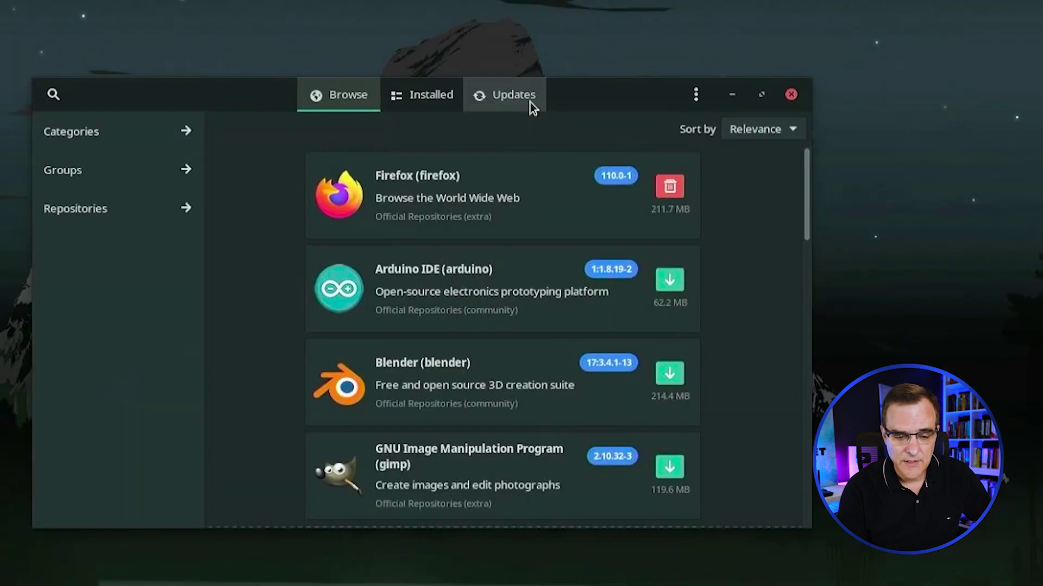
pyautogui.click(530, 102)
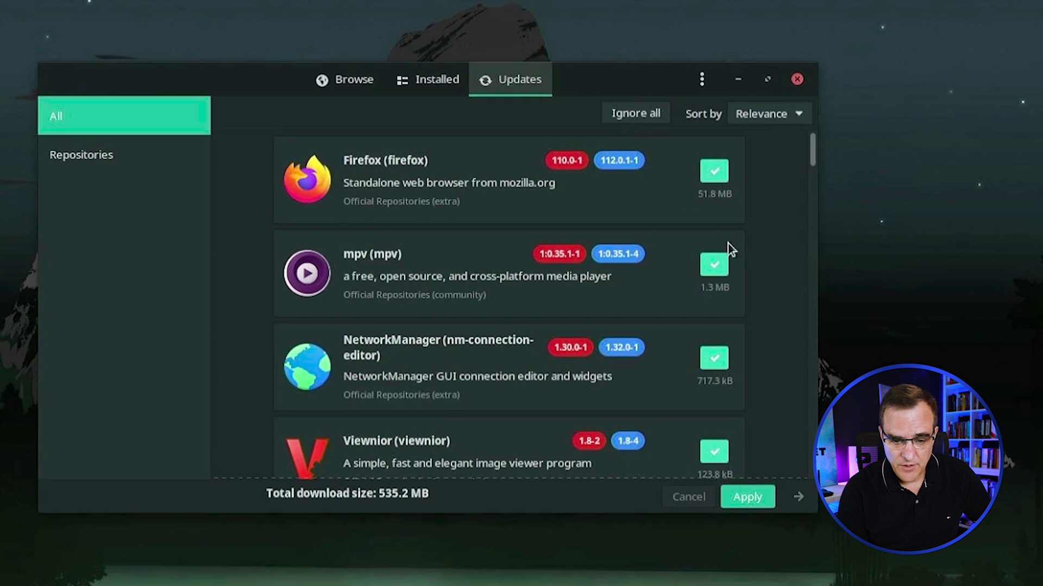
pyautogui.click(749, 503)
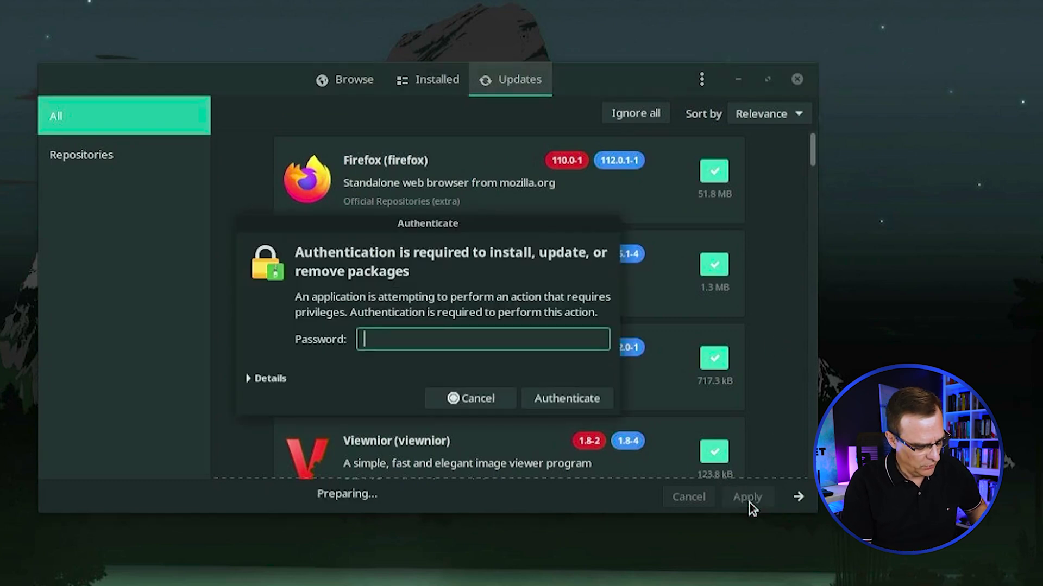
pyautogui.write('••••')
pyautogui.press('Return')
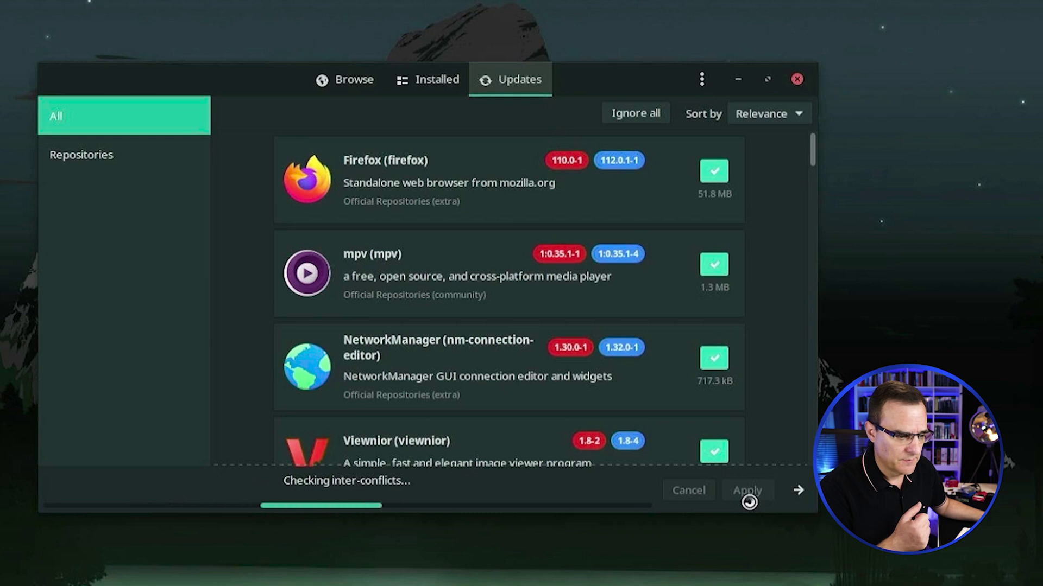
pyautogui.click(641, 559)
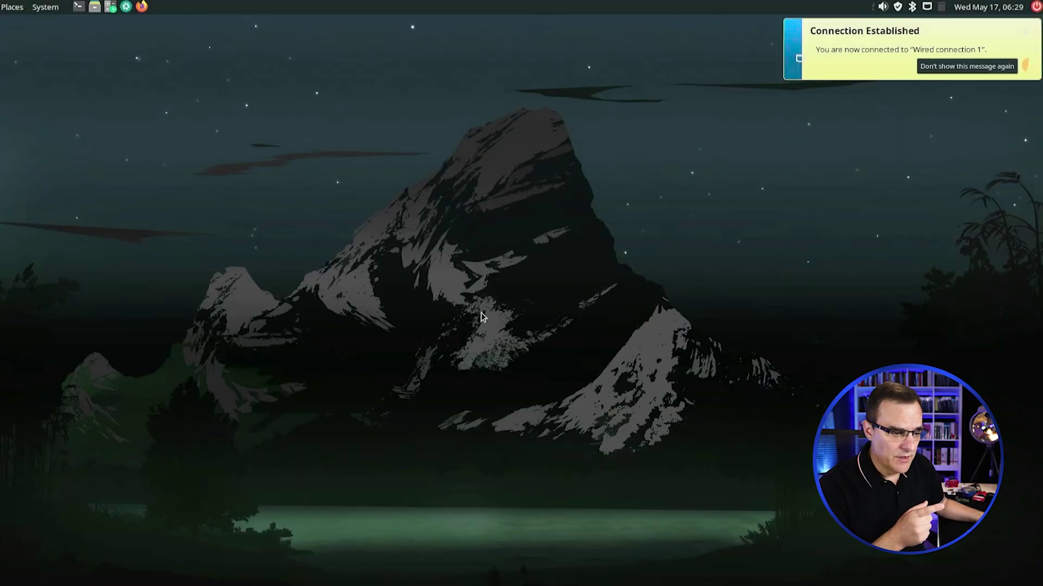
# Step: Run ping google.com in a terminal and stop it after two replies with 0% loss
pyautogui.click(78, 6)
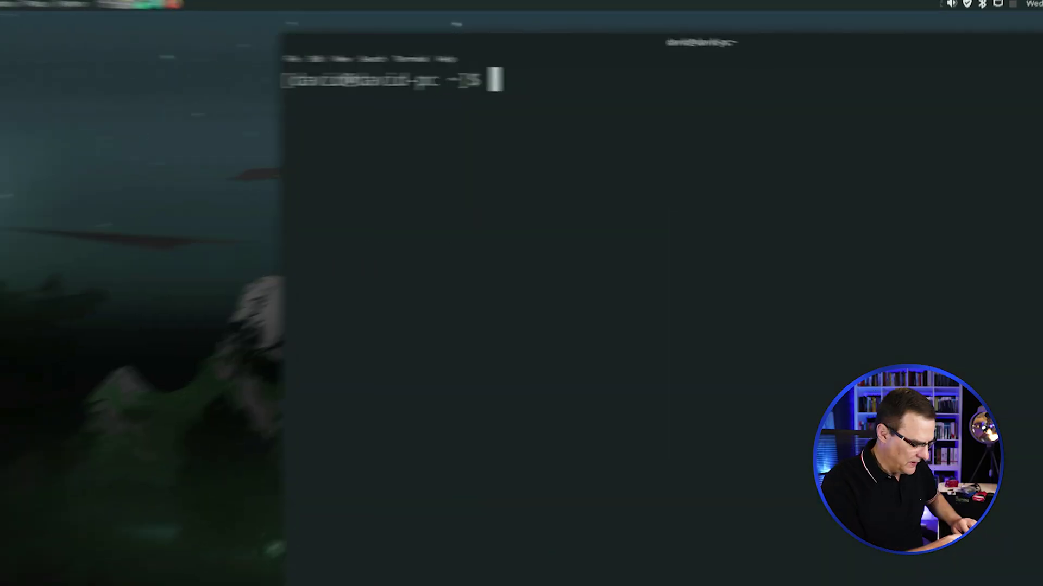
pyautogui.write('ping g')
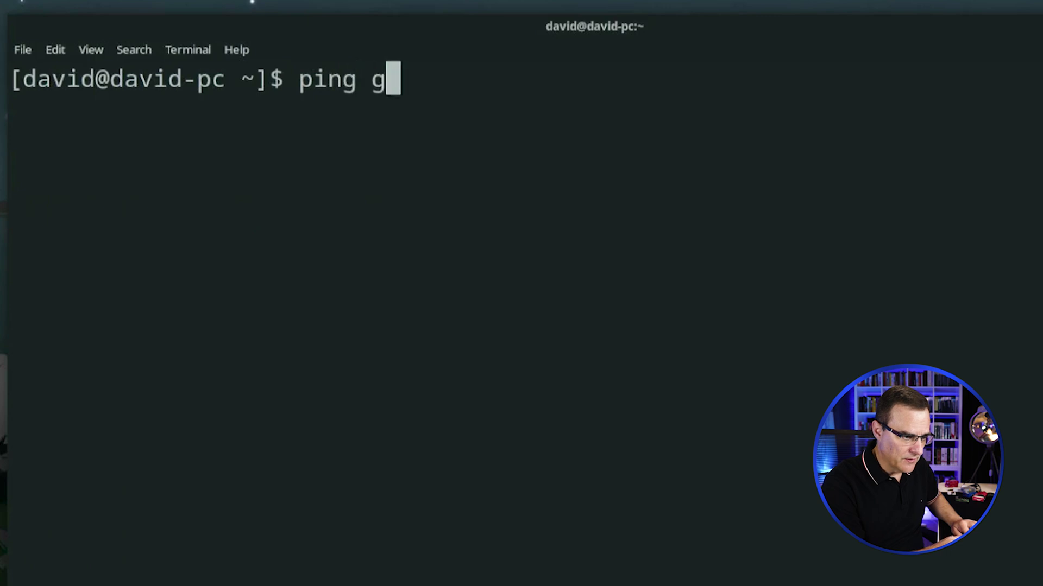
pyautogui.write('oog')
pyautogui.press('BackSpace')
pyautogui.write('ogle.com')
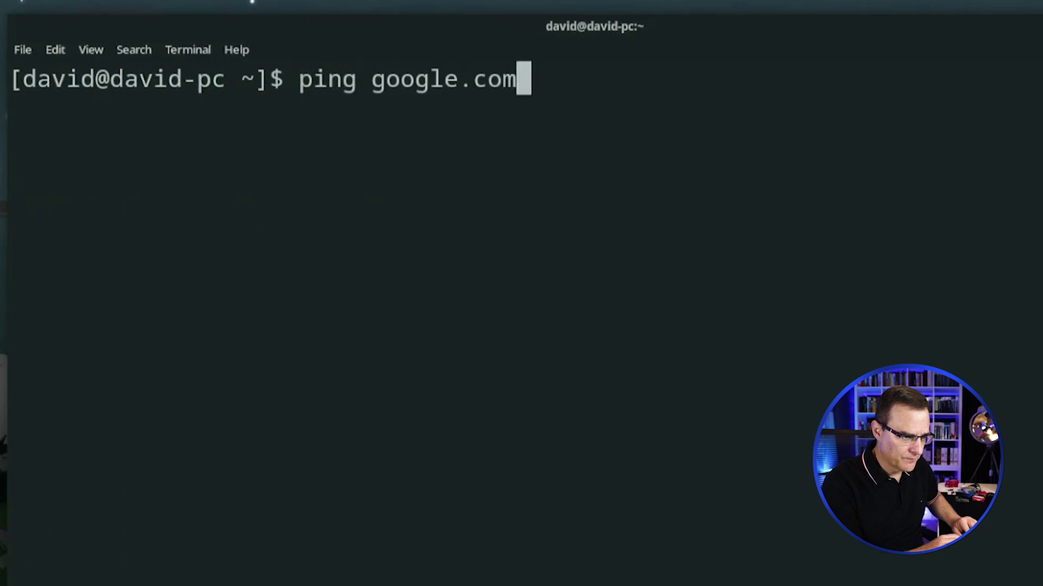
pyautogui.press('Return')
pyautogui.hotkey('ctrl', 'c')
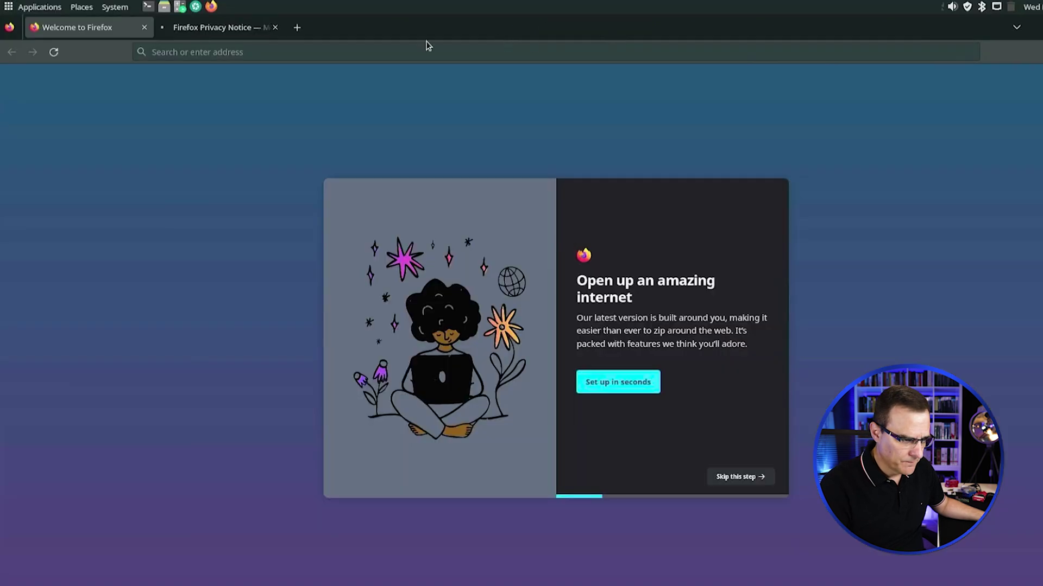
# Step: Close the welcome tab and load manjaro.org by entering 'manjaro' in the address bar
pyautogui.hotkey('ctrl', 'w')
pyautogui.click(209, 51)
pyautogui.write('m')
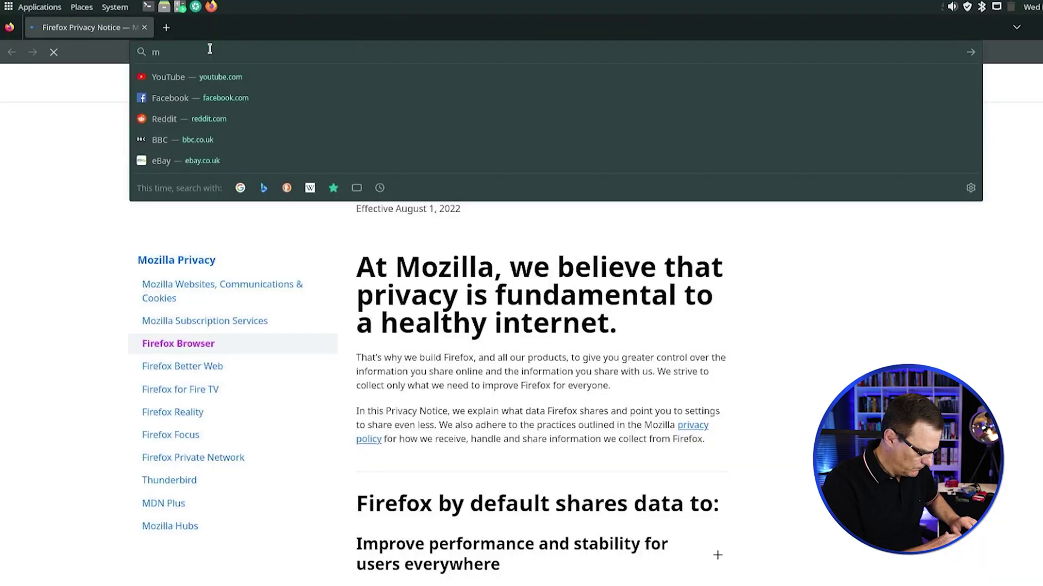
pyautogui.write('anjaro')
pyautogui.press('Return')
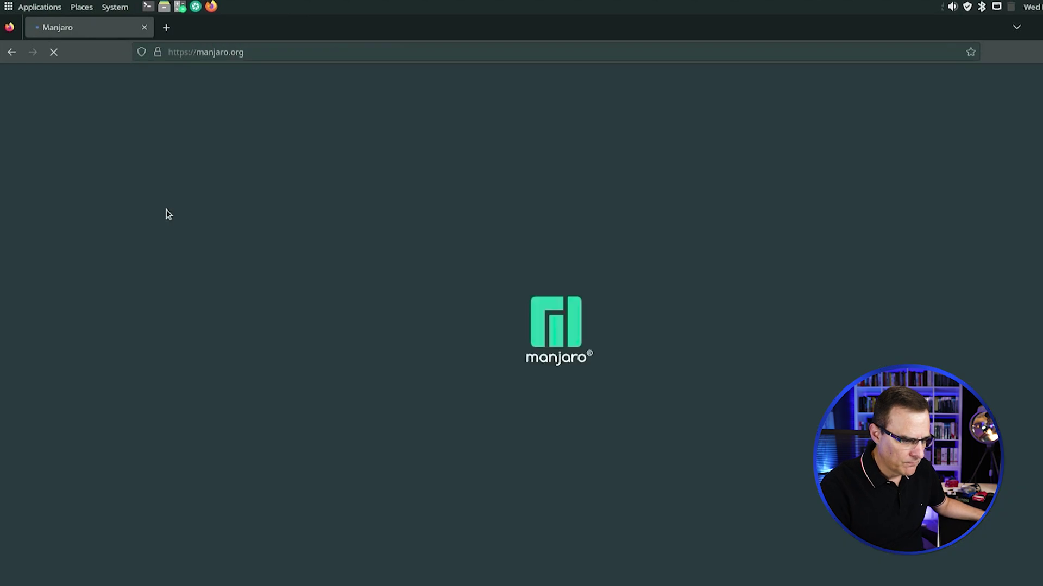